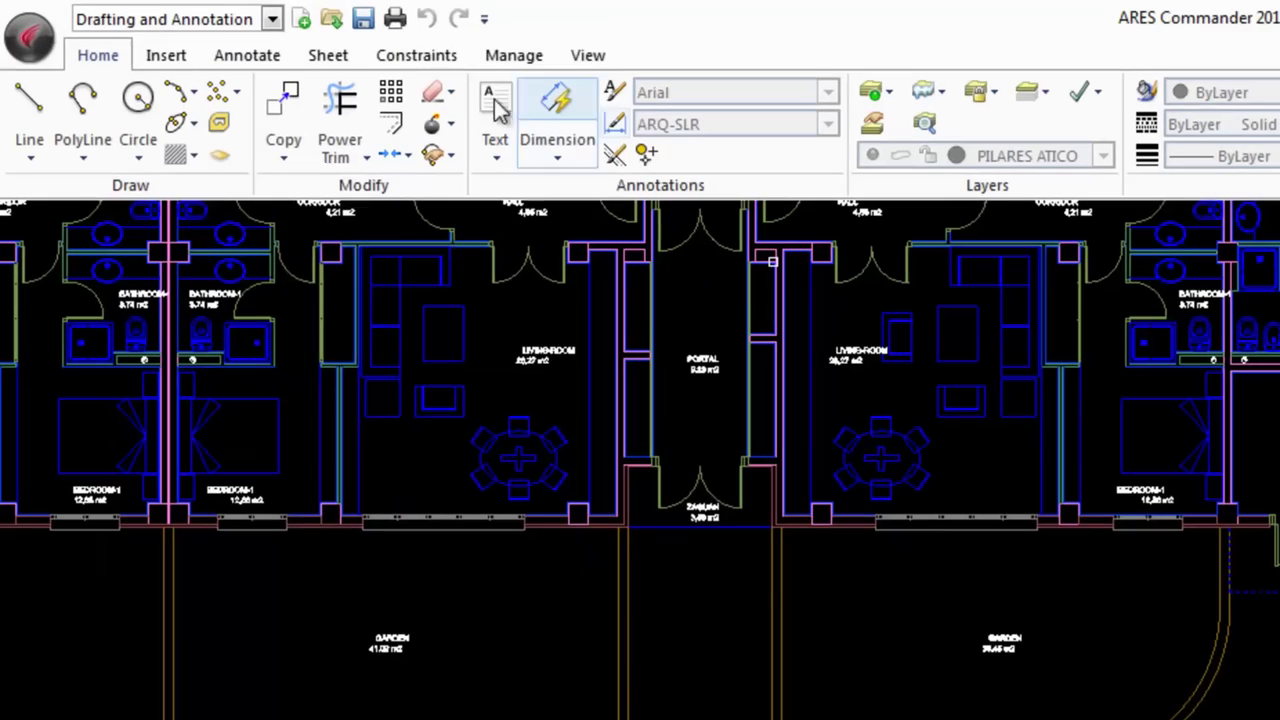
Open the Copy split-button dropdown in the Home tab's Modify panel.
{"action": "left_click", "coordinate": [284, 158]}
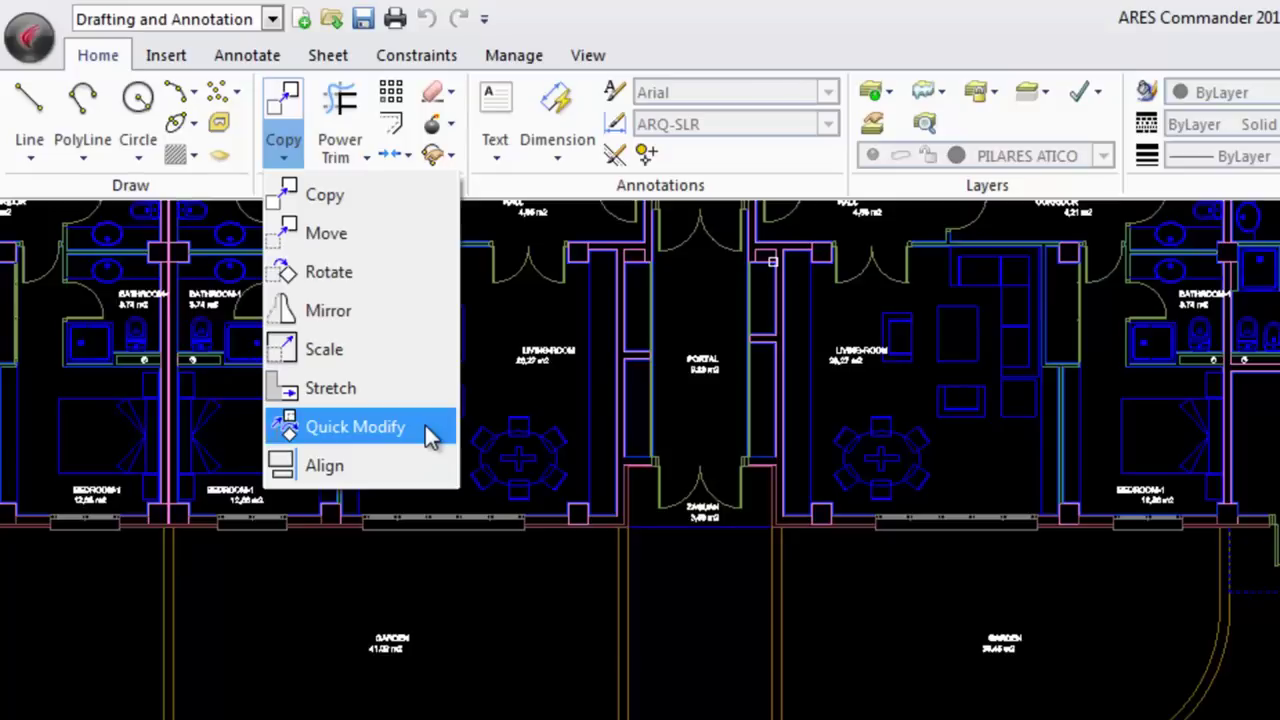
Start Quick Modify from the Copy dropdown so it prompts for entities.
{"action": "left_click", "coordinate": [423, 422]}
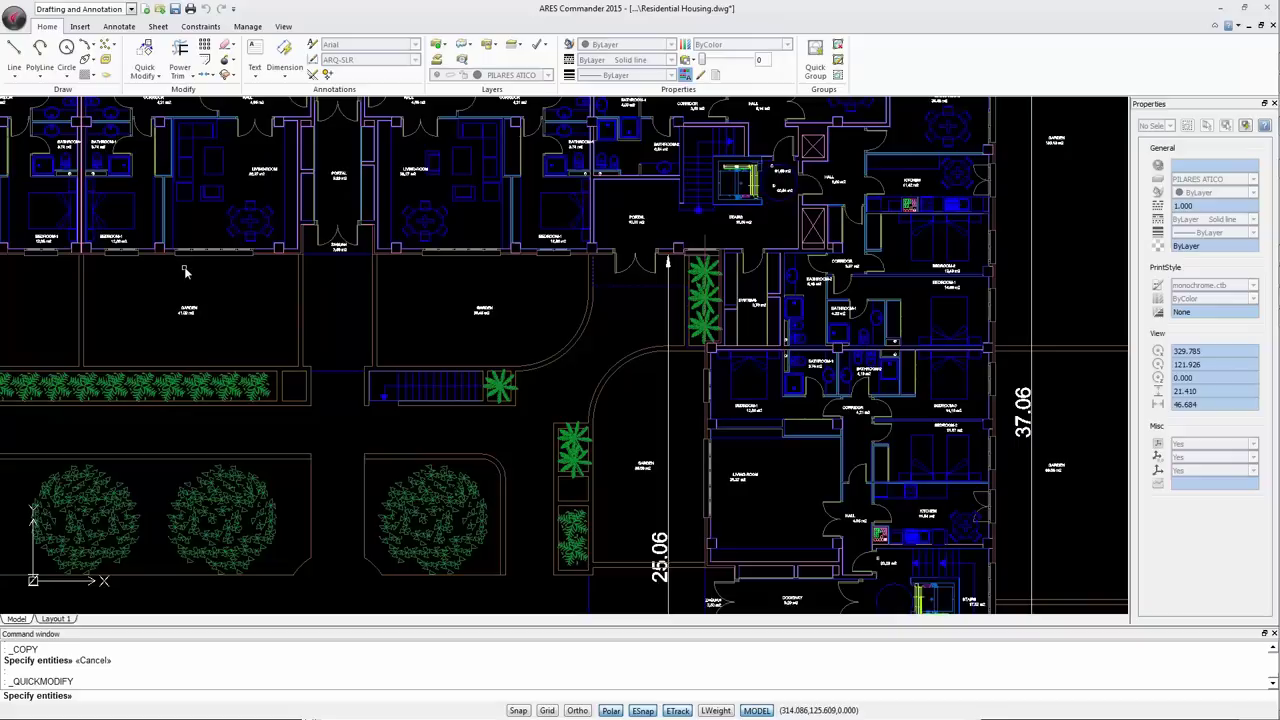
Select the five living-room furniture pieces, set a midpoint base point, and choose Copy.
{"action": "left_click_drag", "start_coordinate": [184, 270], "coordinate": [193, 215]}
{"action": "left_click", "coordinate": [193, 143]}
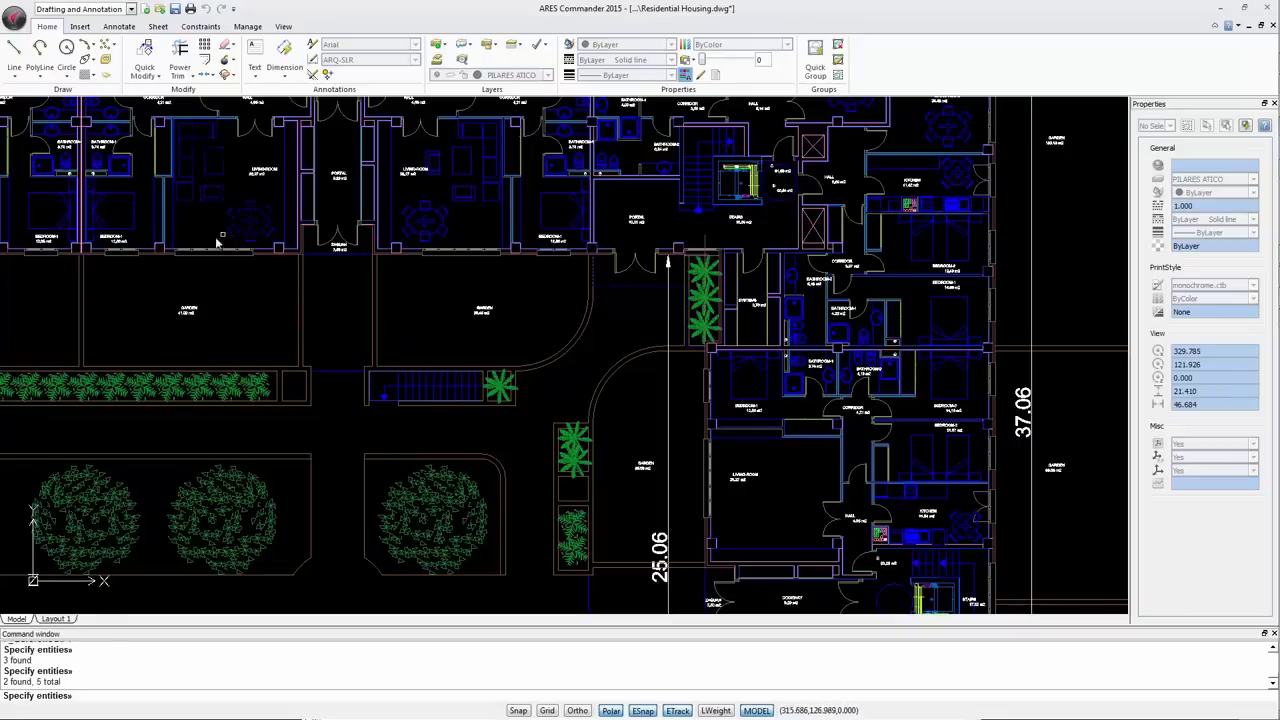
{"action": "key", "text": "Return"}
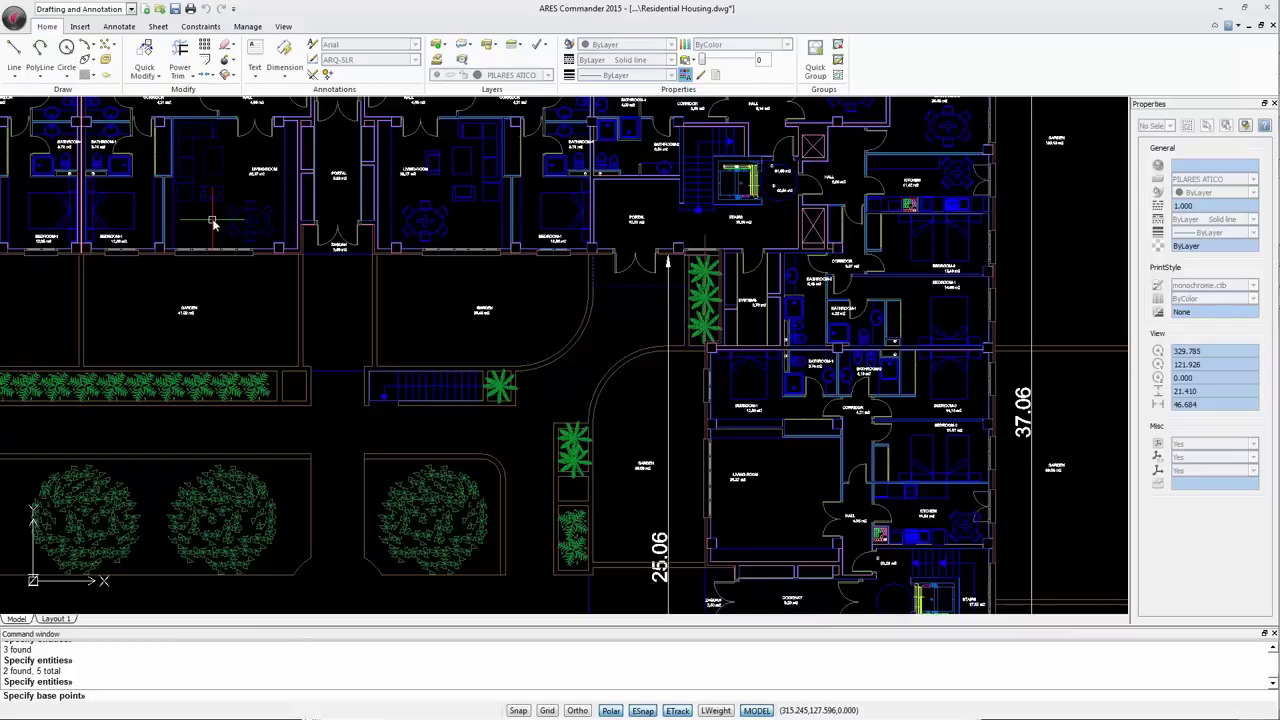
{"action": "left_click", "coordinate": [285, 188]}
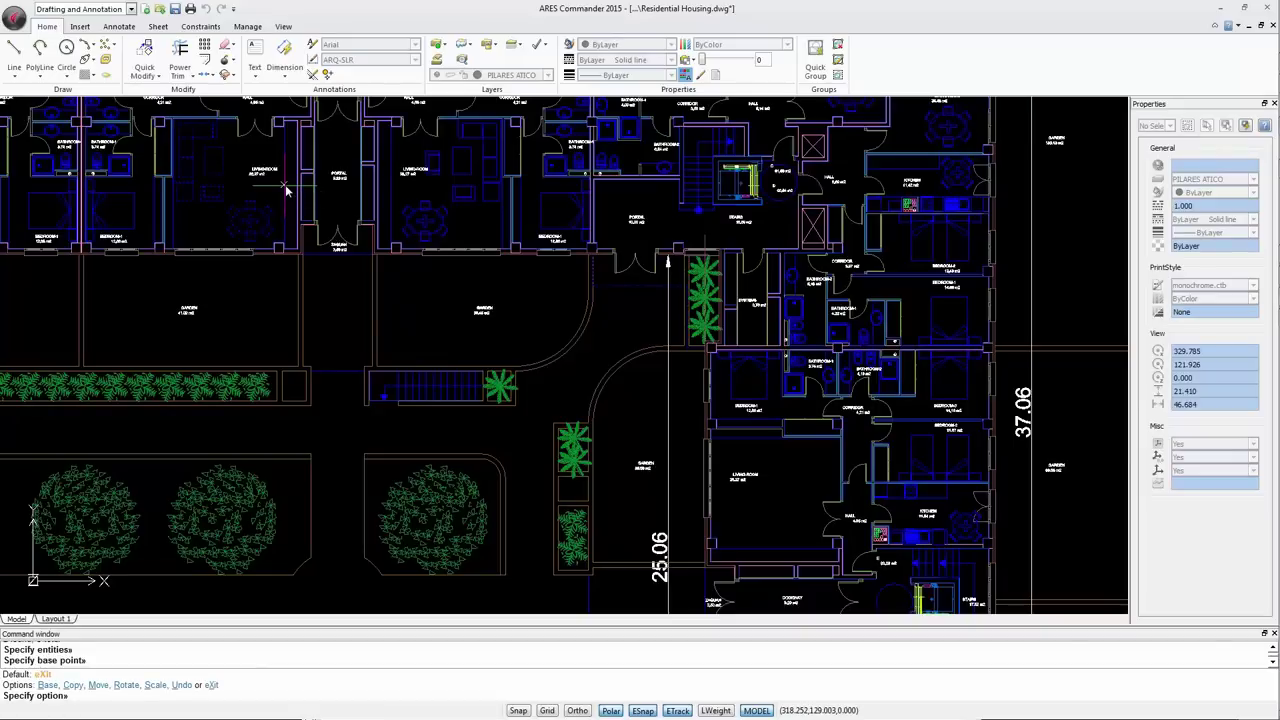
{"action": "type", "text": "c"}
{"action": "key", "text": "Return"}
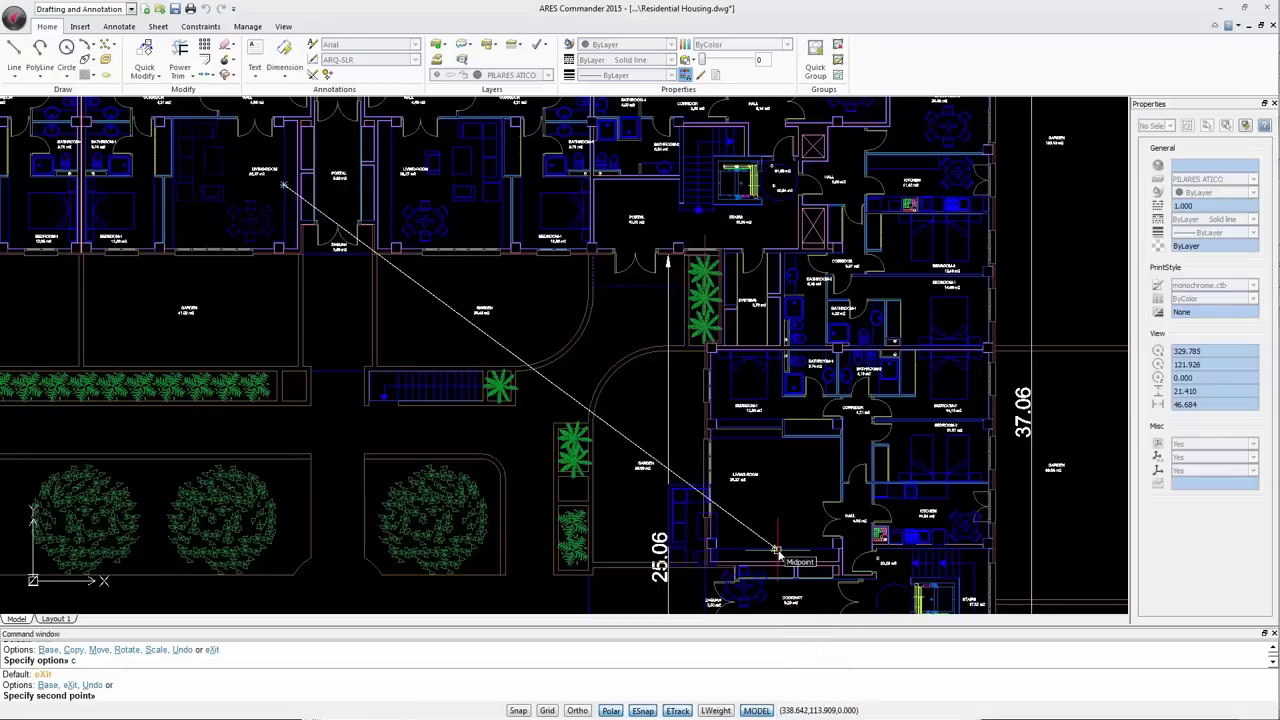
End the furniture copy, cancel the rotate option, and undo the whole Quick Modify edit.
{"action": "type", "text": "x"}
{"action": "key", "text": "Return"}
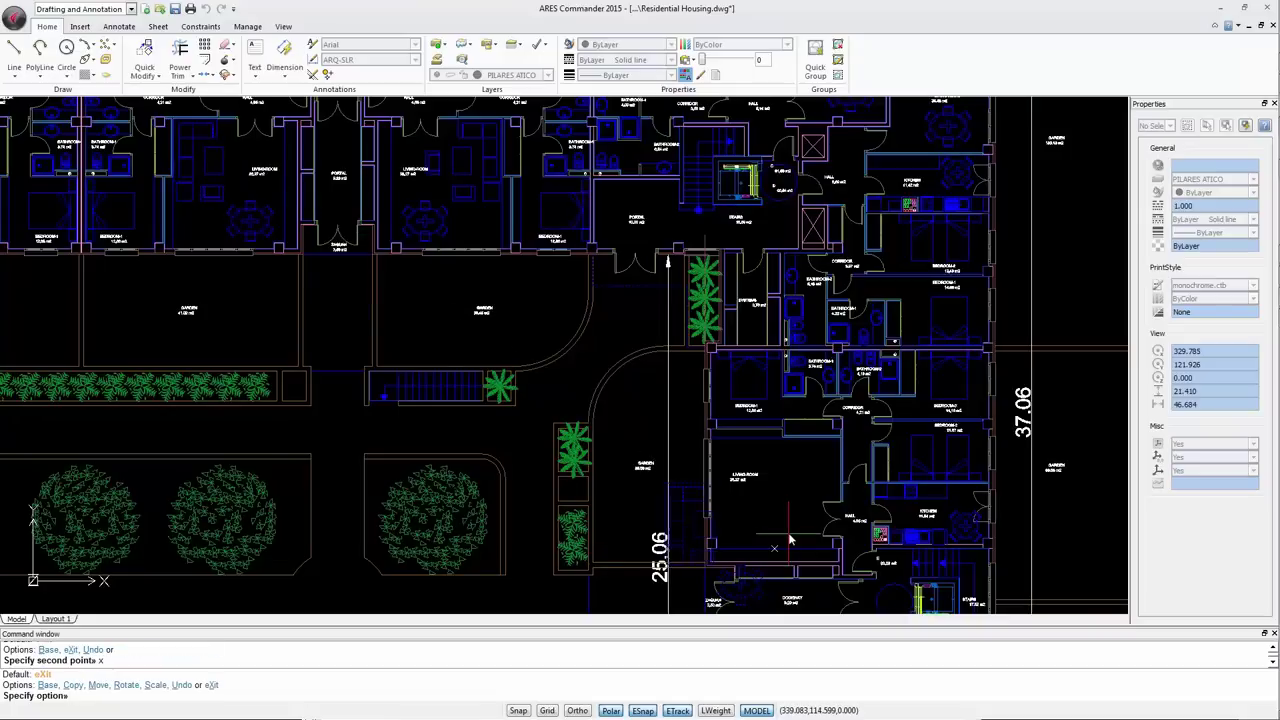
{"action": "type", "text": "r"}
{"action": "key", "text": "Return"}
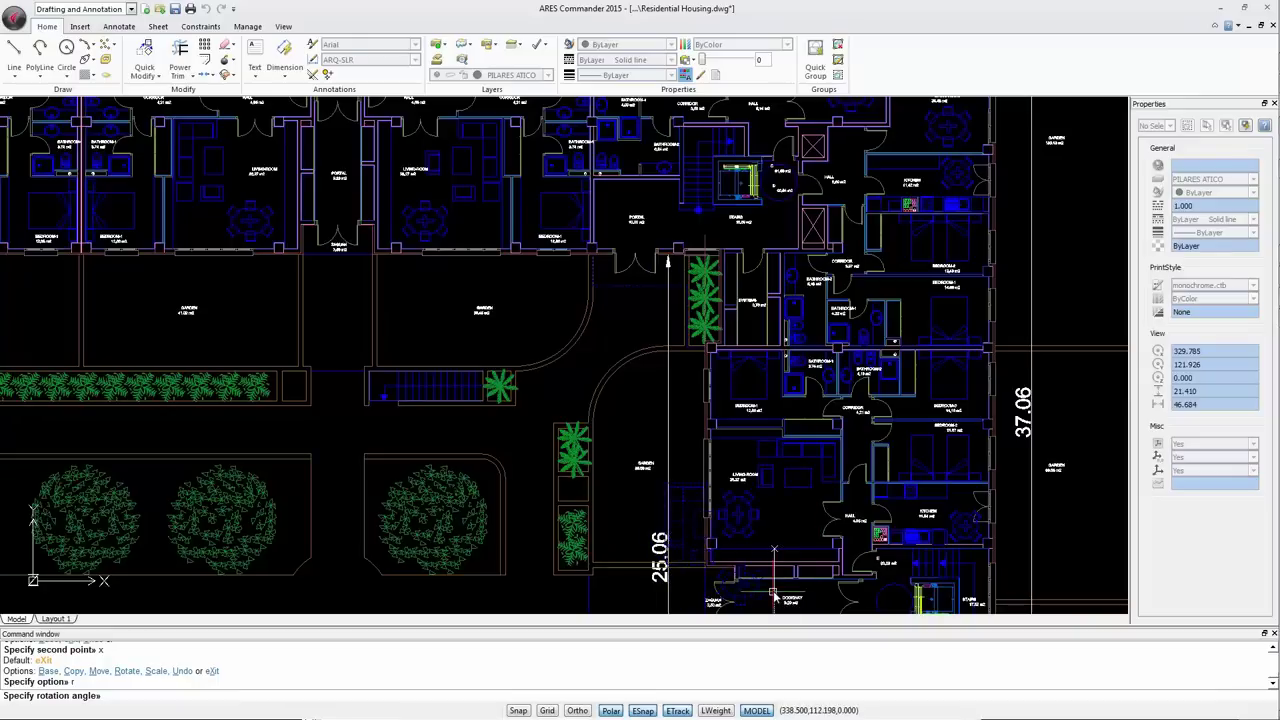
{"action": "key", "text": "Escape"}
{"action": "key", "text": "ctrl+z"}
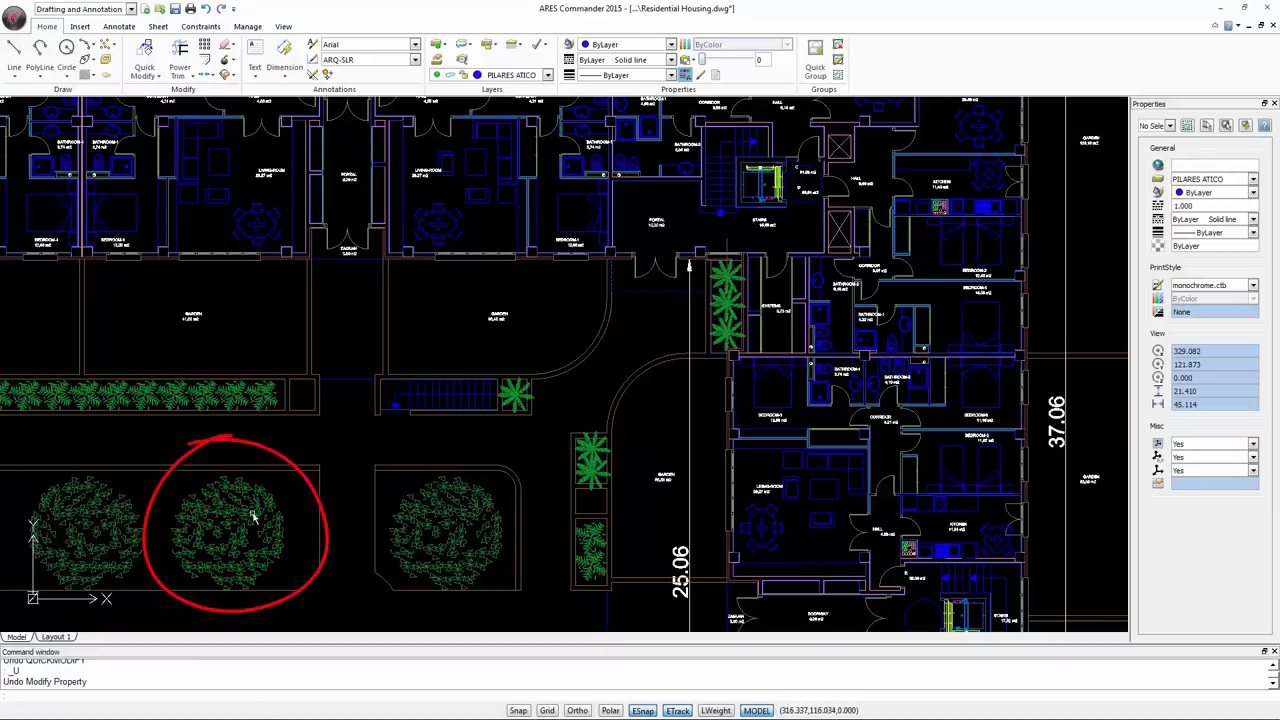
Run Quick Modify on the middle garden tree with the base point at its centre.
{"action": "left_click", "coordinate": [161, 77]}
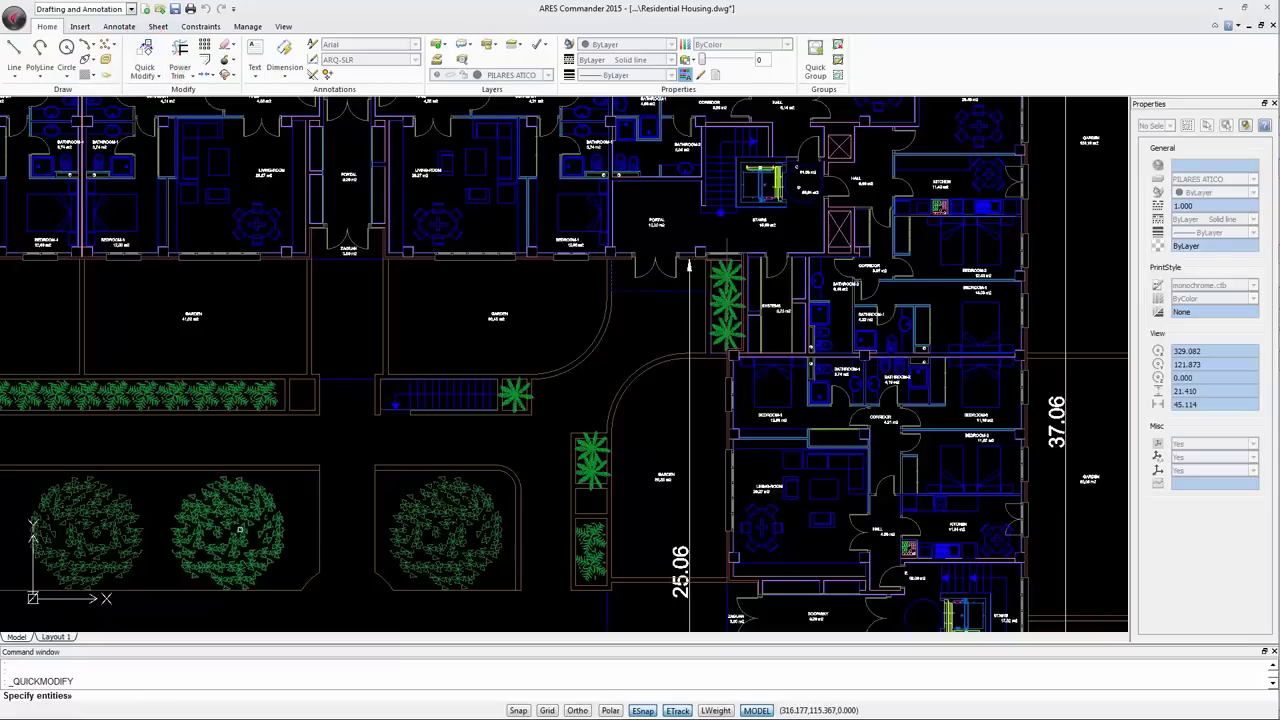
{"action": "left_click", "coordinate": [240, 529]}
{"action": "key", "text": "Return"}
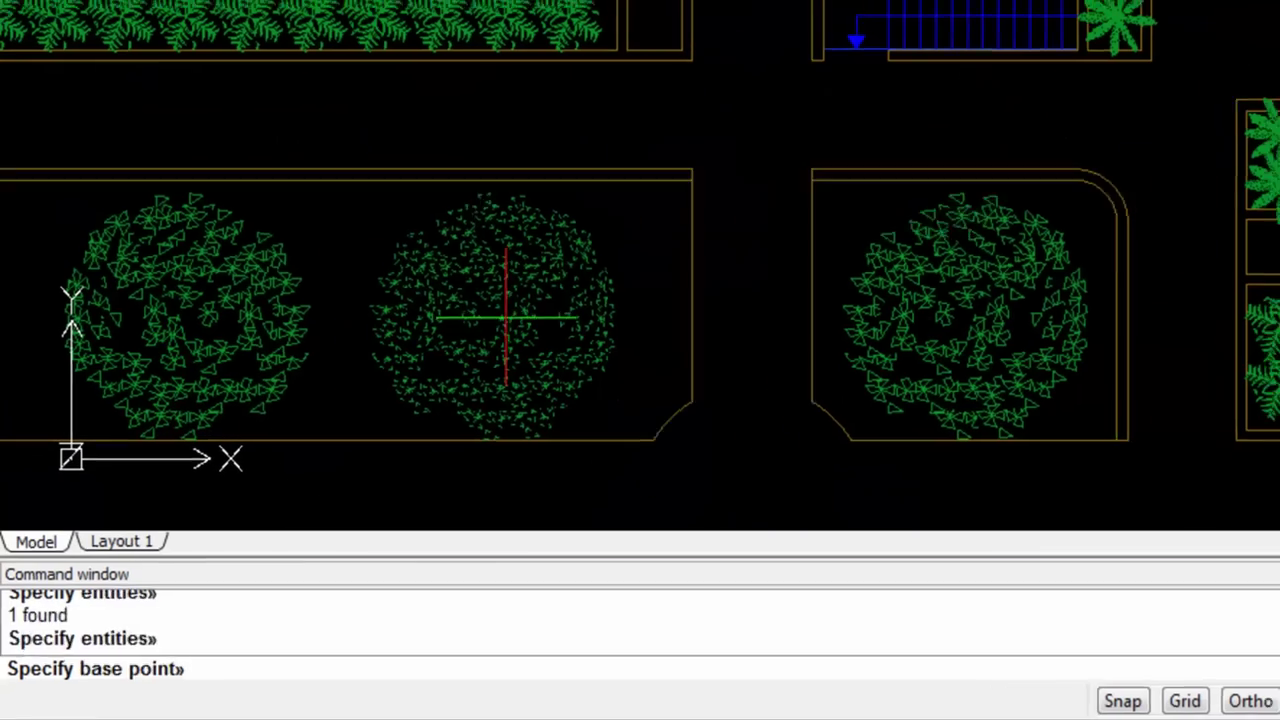
{"action": "left_click", "coordinate": [506, 318]}
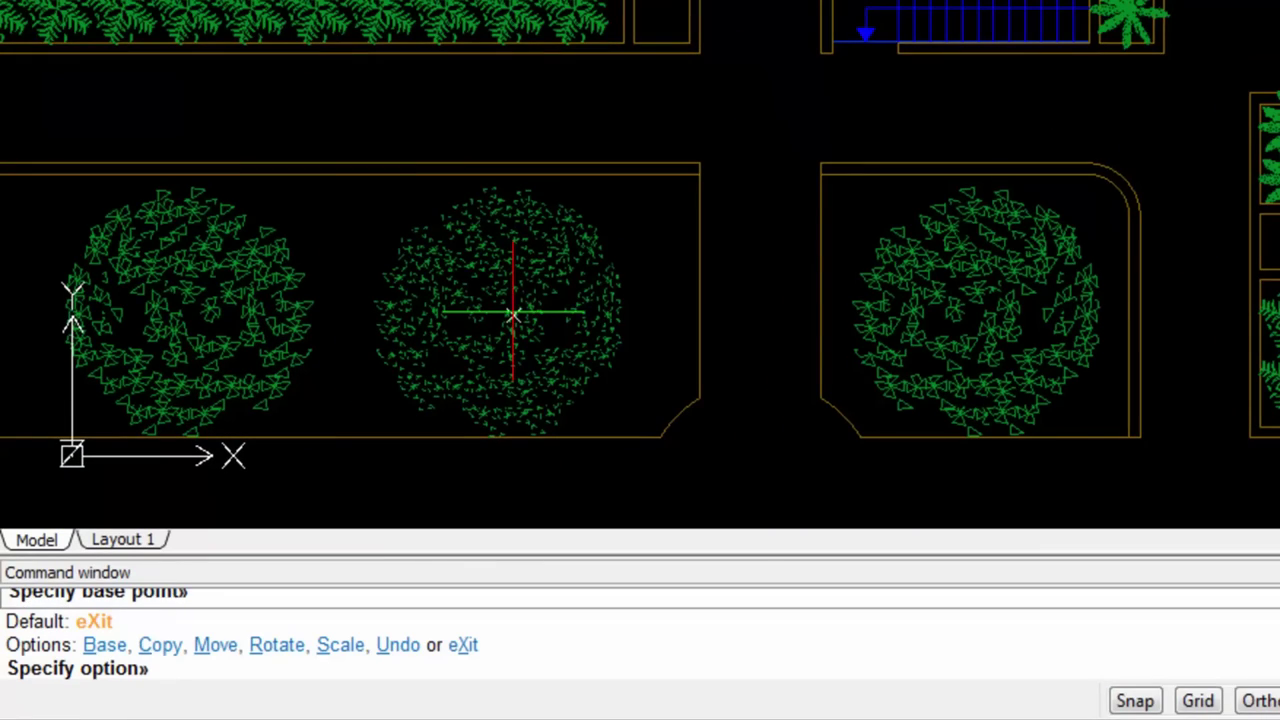
Scale the middle garden tree down to 0.7.
{"action": "type", "text": "s"}
{"action": "key", "text": "Return"}
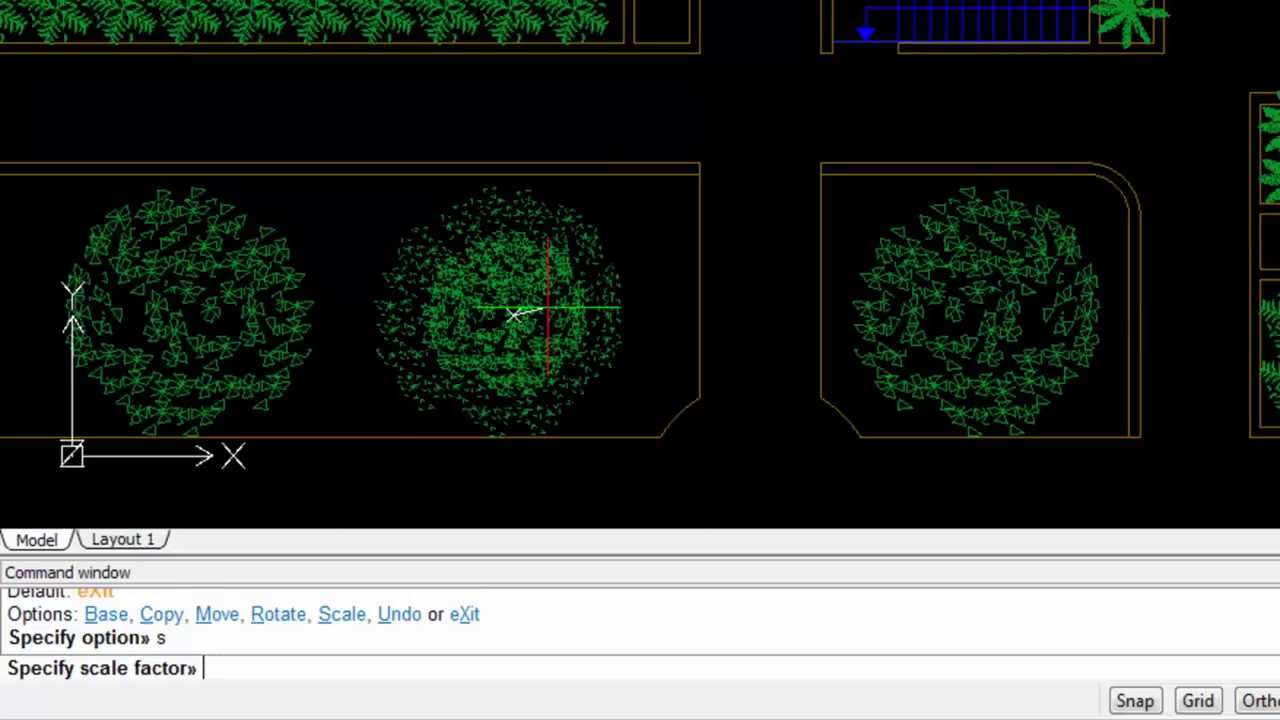
{"action": "type", "text": ".7"}
{"action": "key", "text": "Return"}
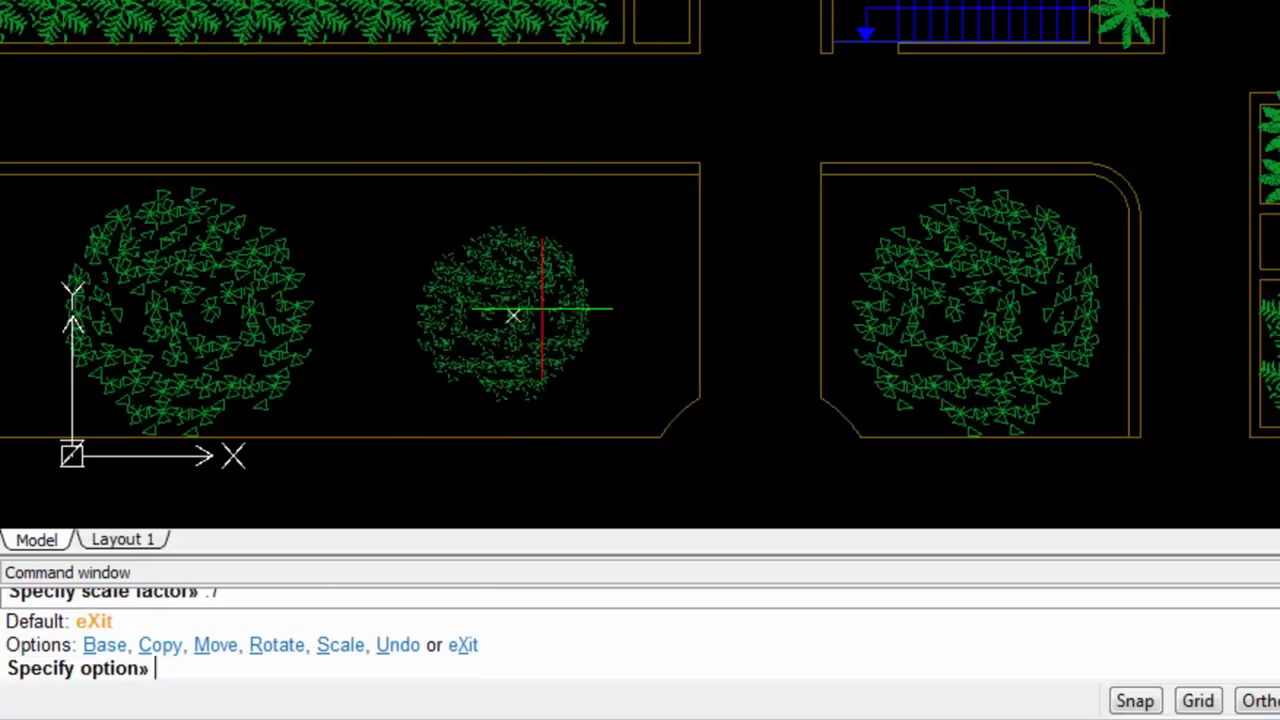
Move the tree further right within its planter.
{"action": "type", "text": "m"}
{"action": "key", "text": "Return"}
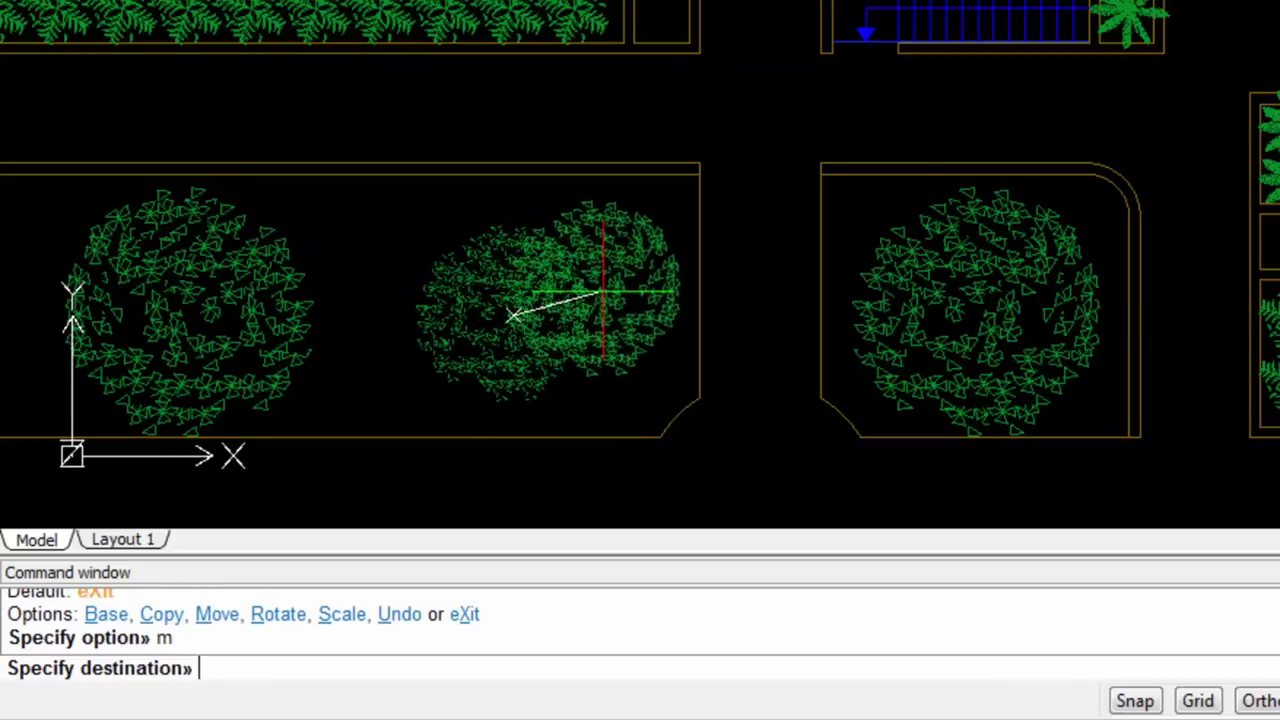
{"action": "left_click", "coordinate": [596, 289]}
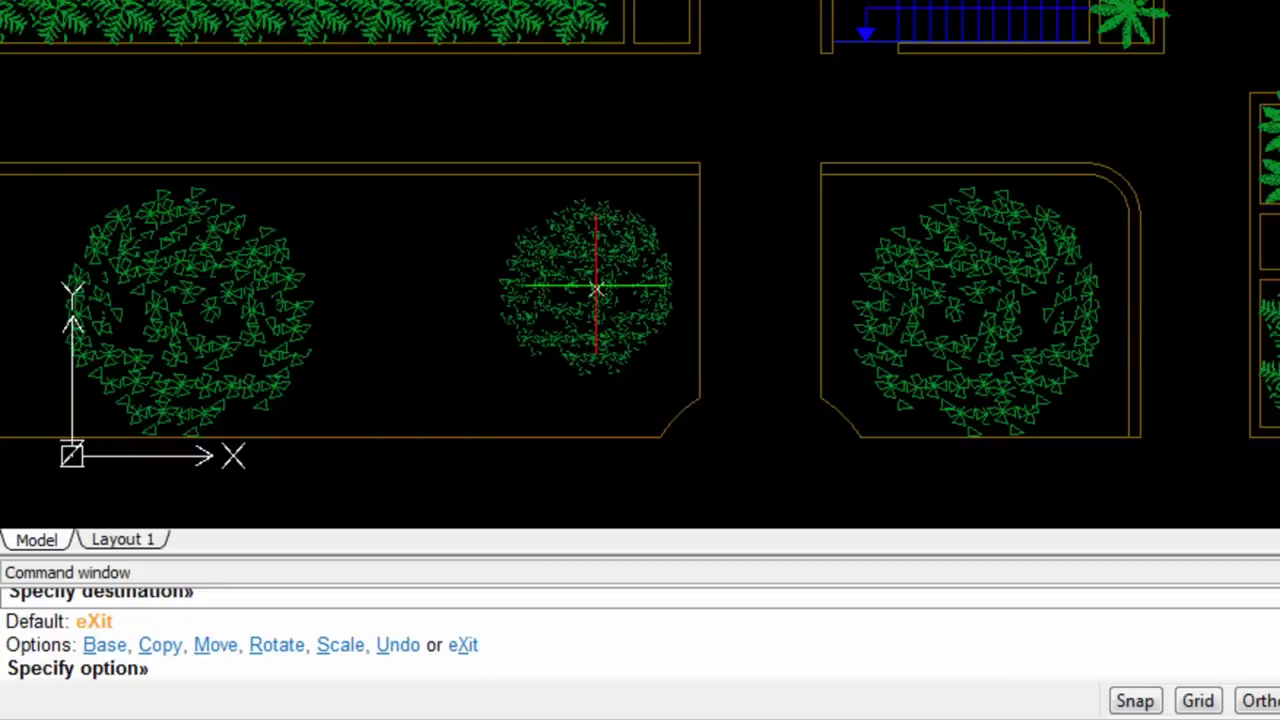
Place one copy of the tree to its lower left in the planter.
{"action": "type", "text": "c"}
{"action": "key", "text": "Return"}
{"action": "left_click", "coordinate": [425, 390]}
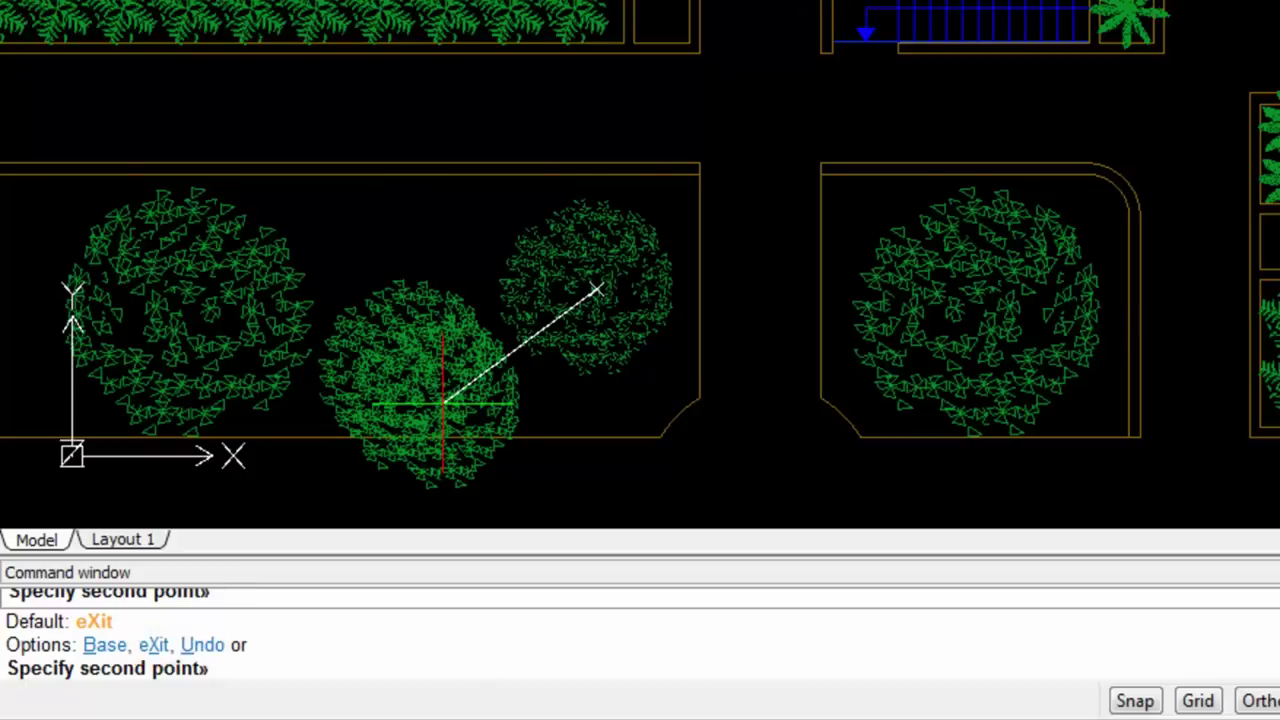
{"action": "type", "text": "x"}
{"action": "key", "text": "Return"}
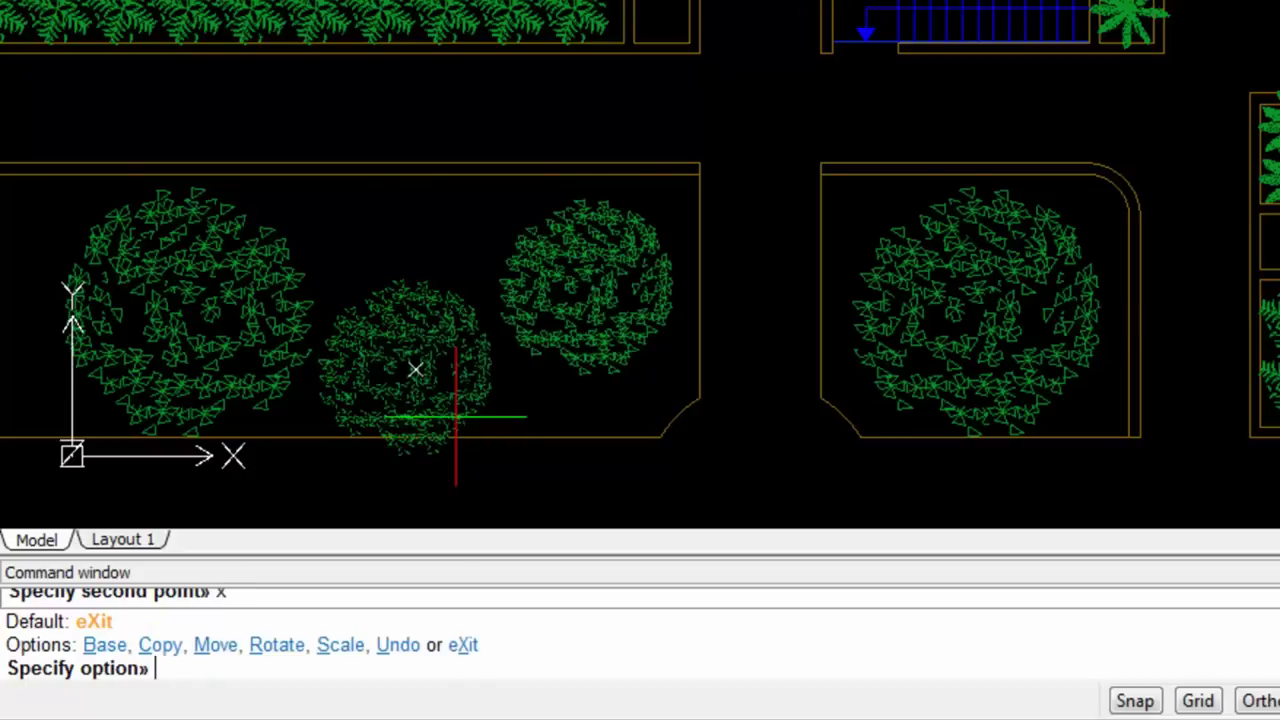
Shrink the tree to 0.6 scale.
{"action": "type", "text": "s"}
{"action": "key", "text": "Return"}
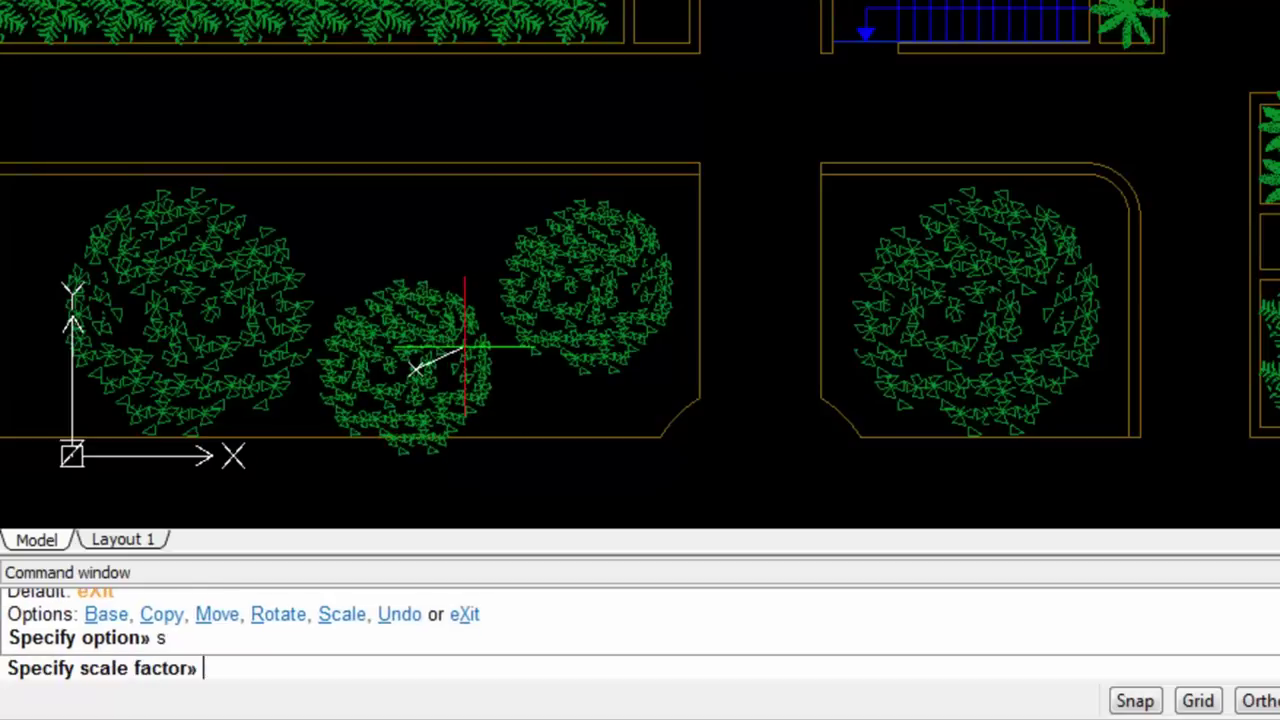
{"action": "type", "text": ".6"}
{"action": "key", "text": "Return"}
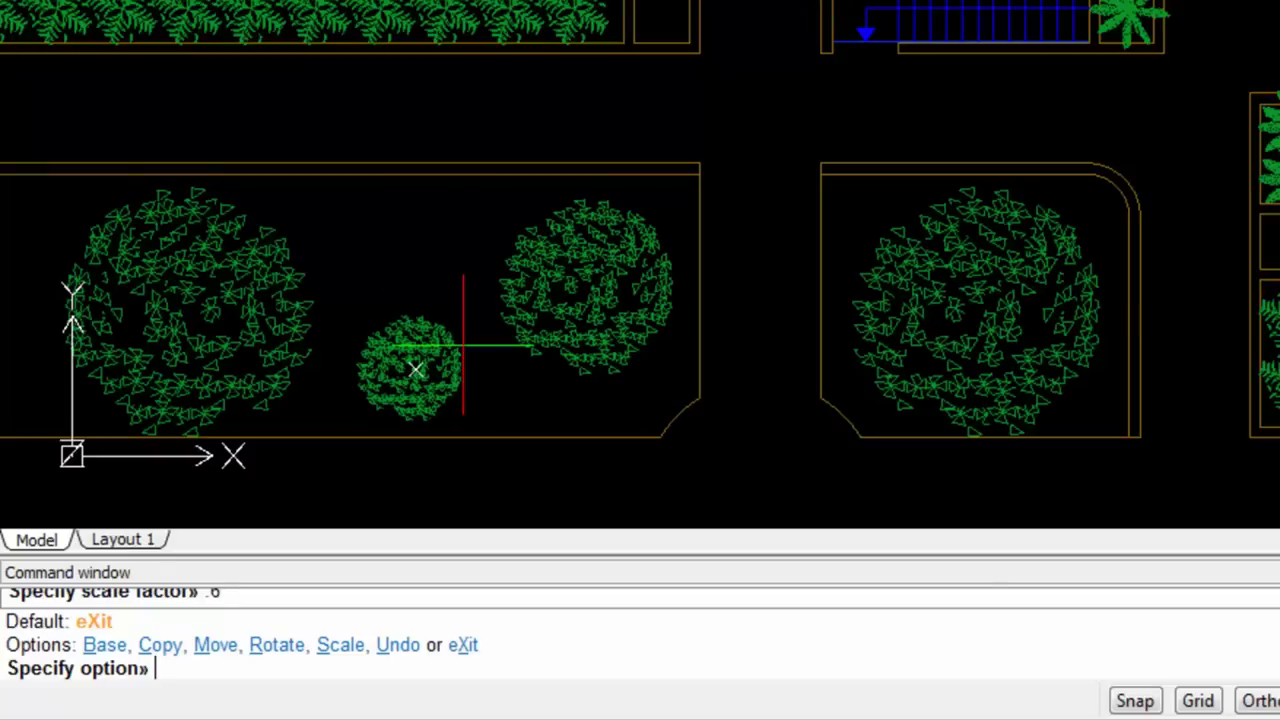
{"action": "type", "text": "c"}
{"action": "key", "text": "Return"}
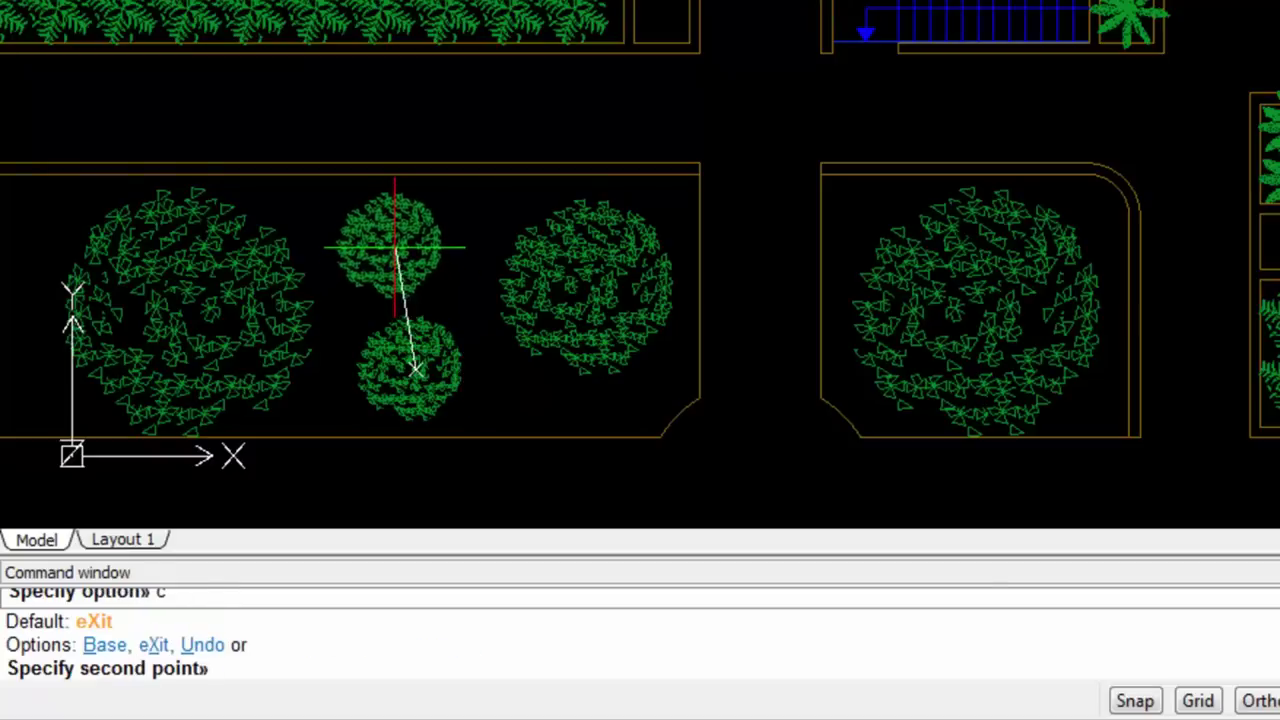
Place copies of the small tree in the left and right upper gardens.
{"action": "scroll", "coordinate": [390, 265], "scroll_direction": "down", "scroll_amount": 1}
{"action": "scroll", "coordinate": [286, 371], "scroll_direction": "down", "scroll_amount": 2}
{"action": "scroll", "coordinate": [178, 155], "scroll_direction": "down", "scroll_amount": 2}
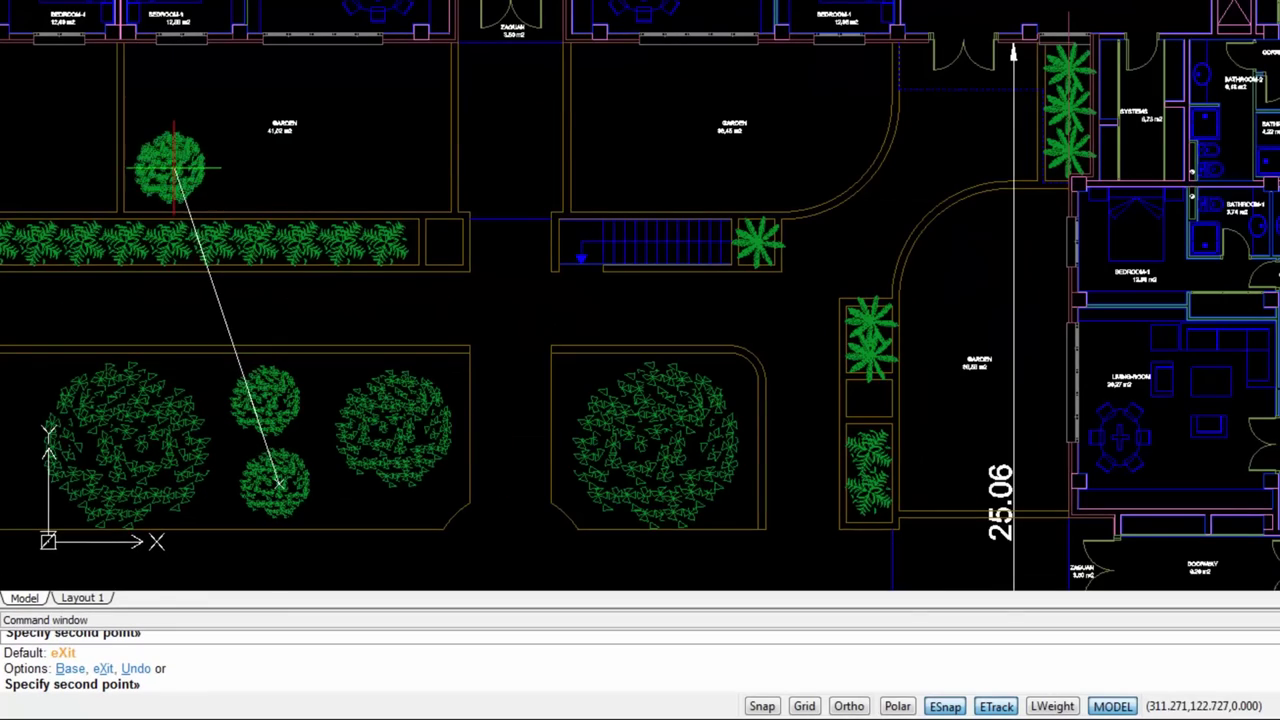
{"action": "left_click", "coordinate": [172, 168]}
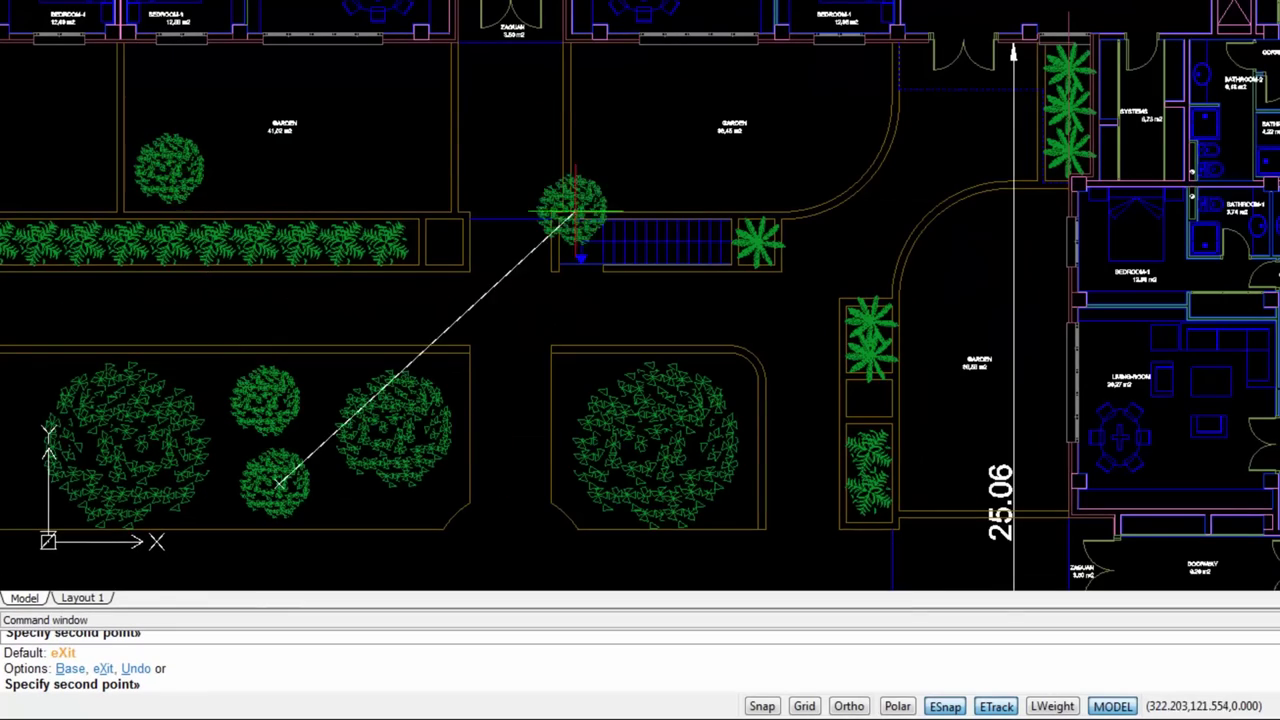
{"action": "left_click", "coordinate": [636, 155]}
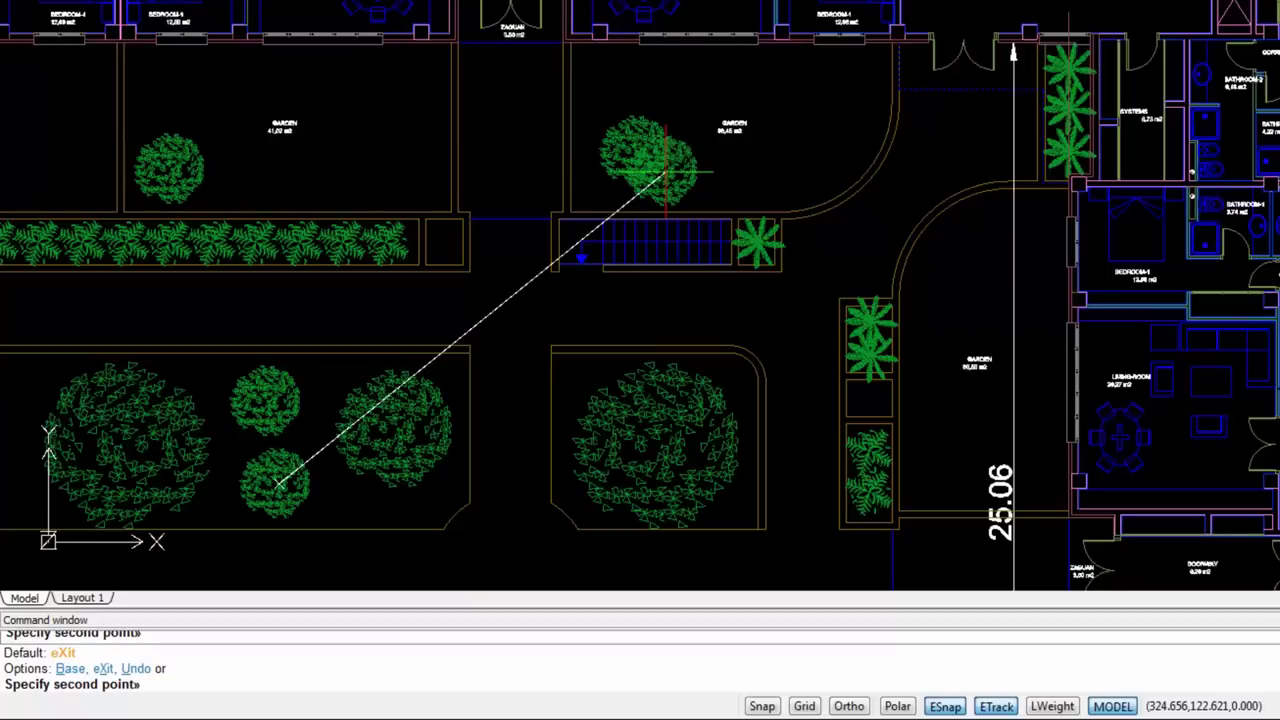
{"action": "type", "text": "x"}
{"action": "key", "text": "Return"}
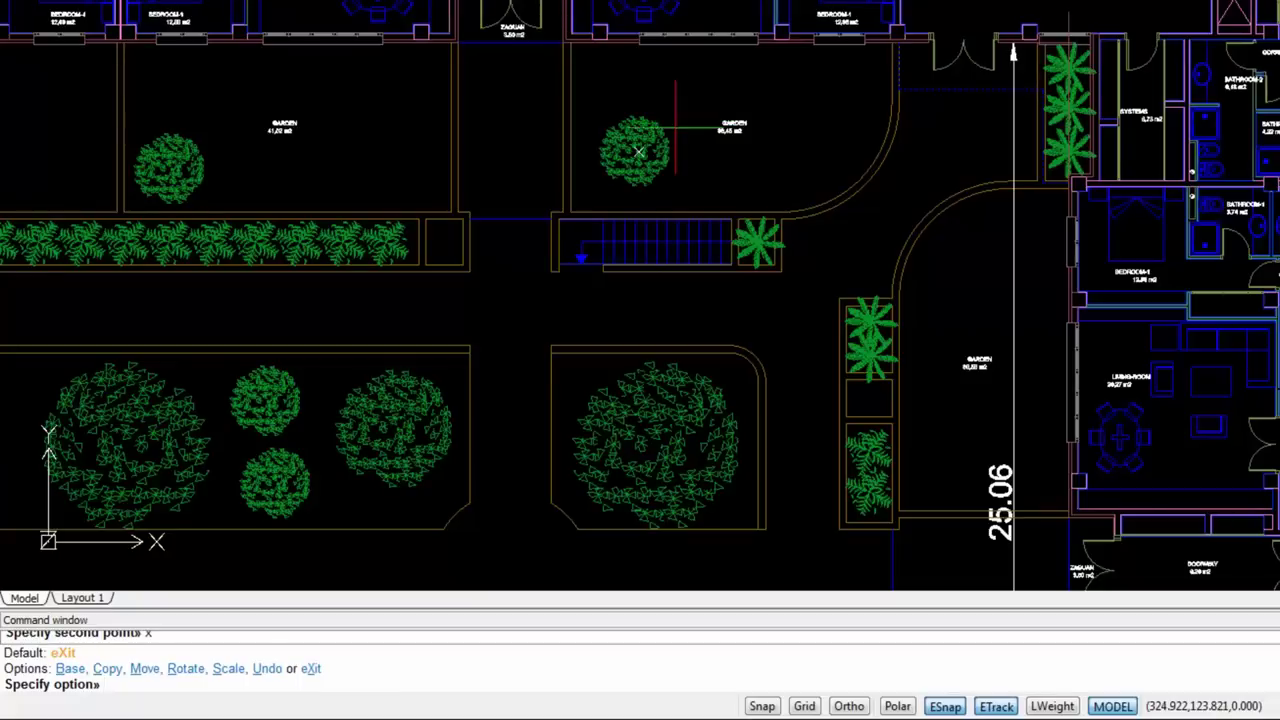
Enlarge the right upper-garden tree by picking its new scale.
{"action": "type", "text": "s"}
{"action": "key", "text": "Return"}
{"action": "left_click", "coordinate": [691, 131]}
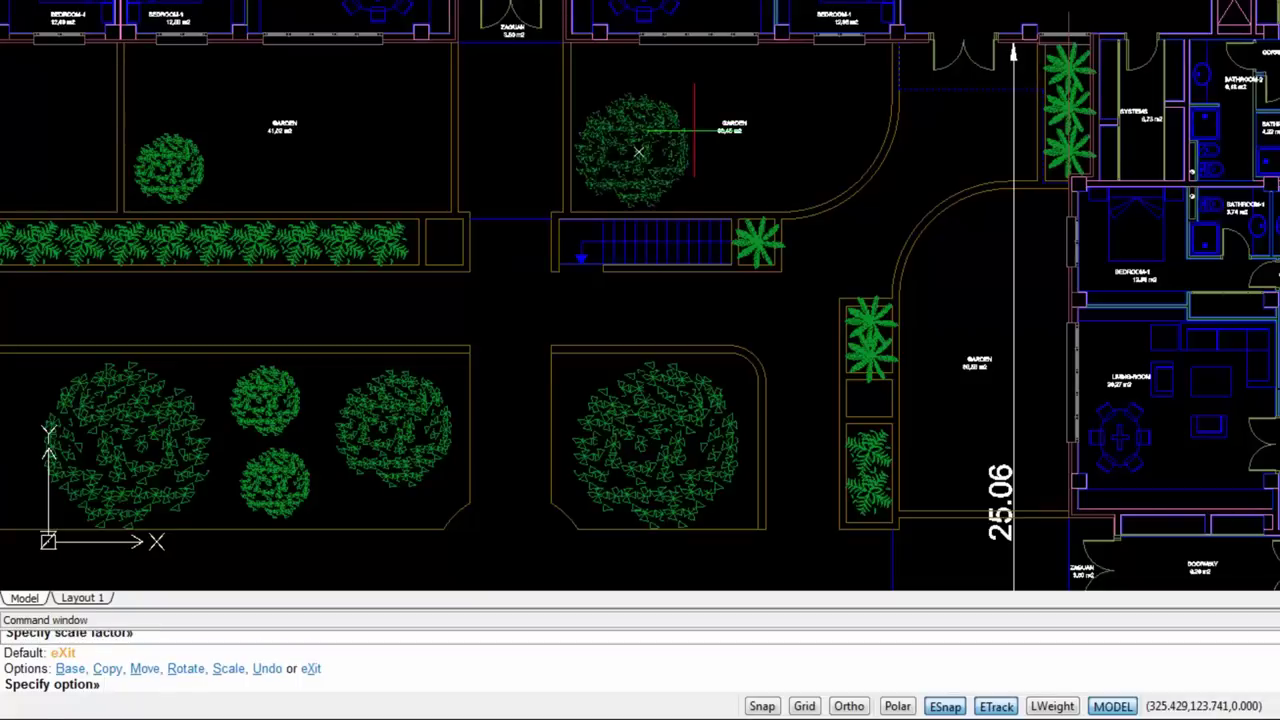